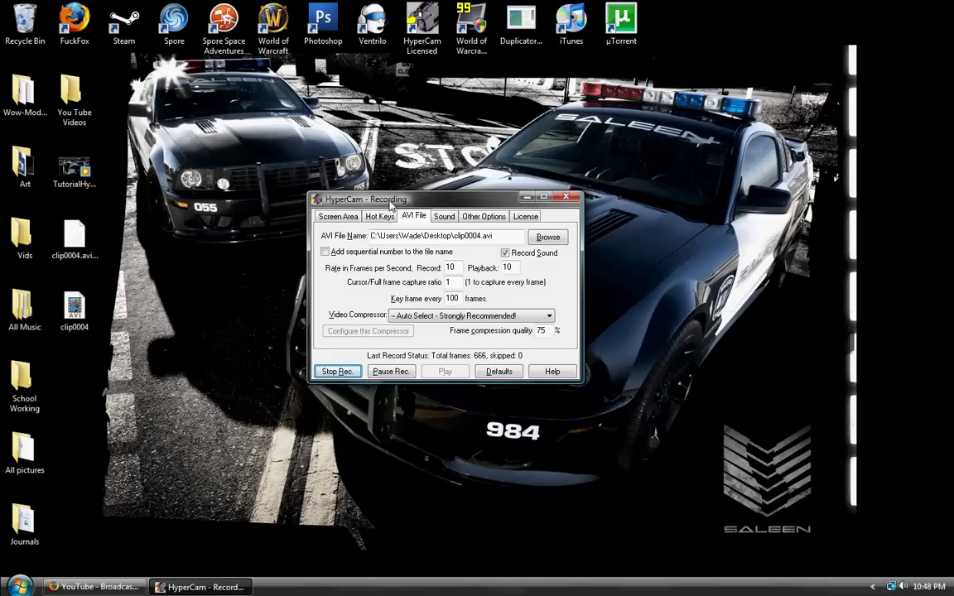
Switch to Firefox to check the progress of the TutorialHyperCam.avi upload, and return to HyperCam
click(527, 197)
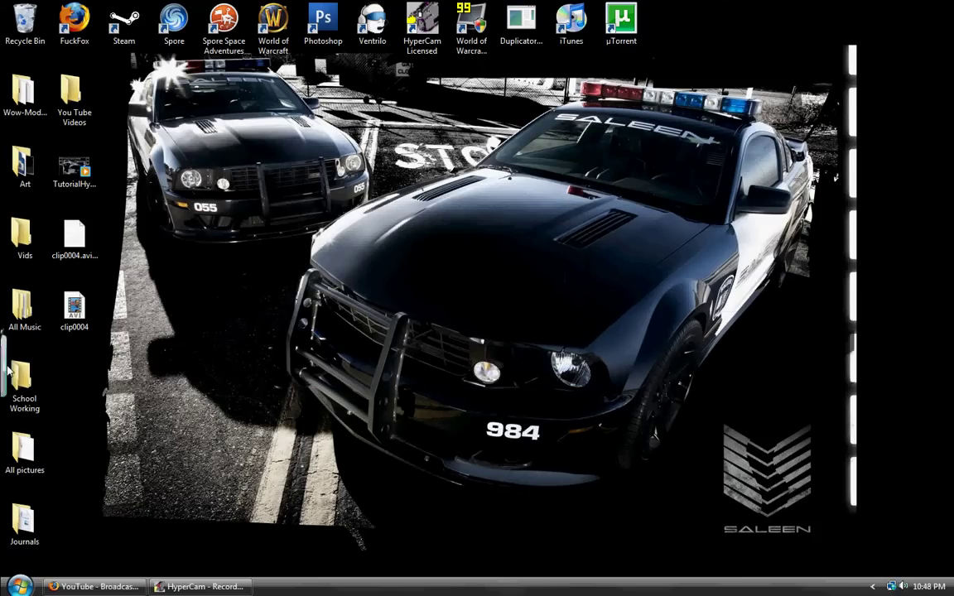
click(96, 587)
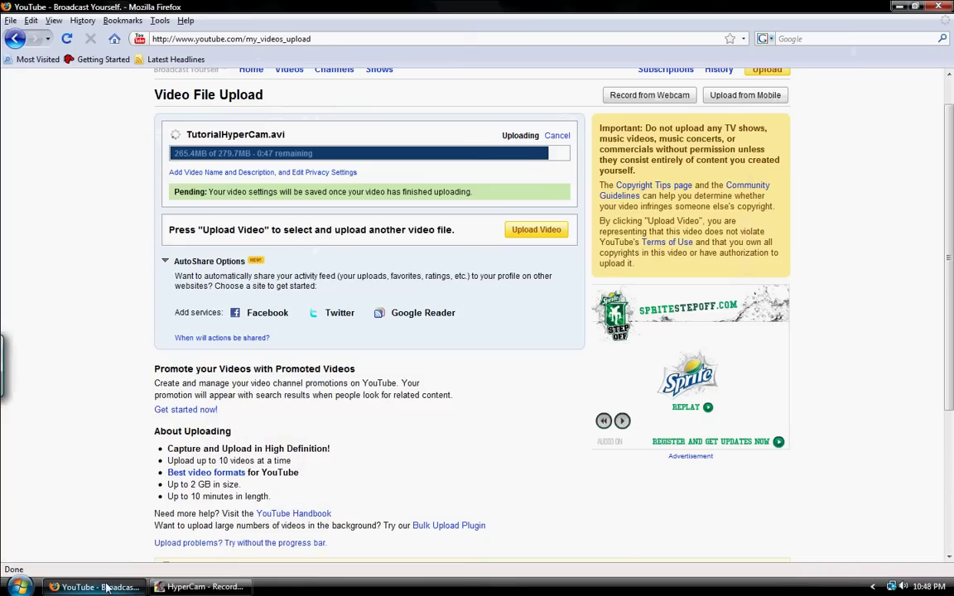
click(96, 586)
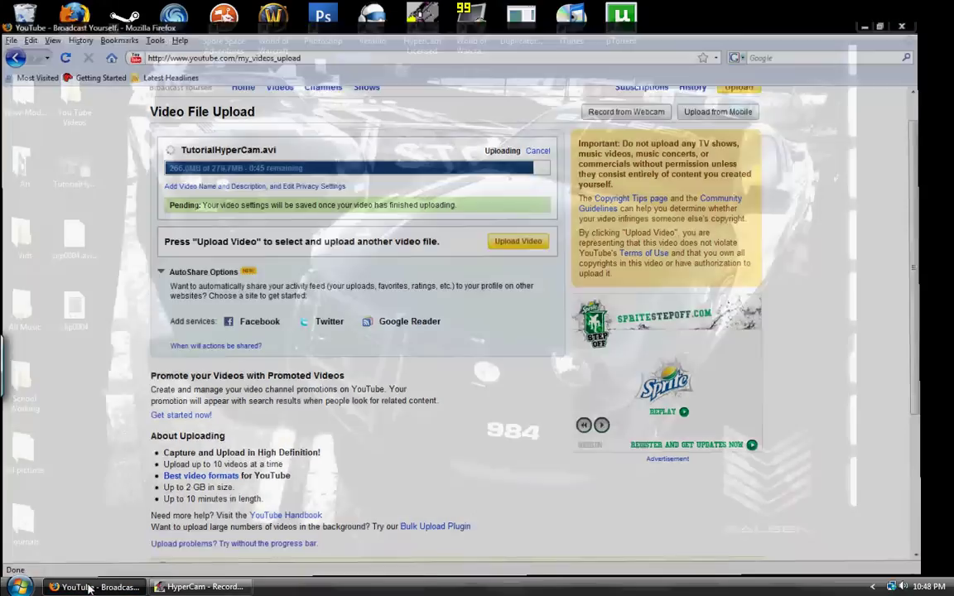
click(199, 587)
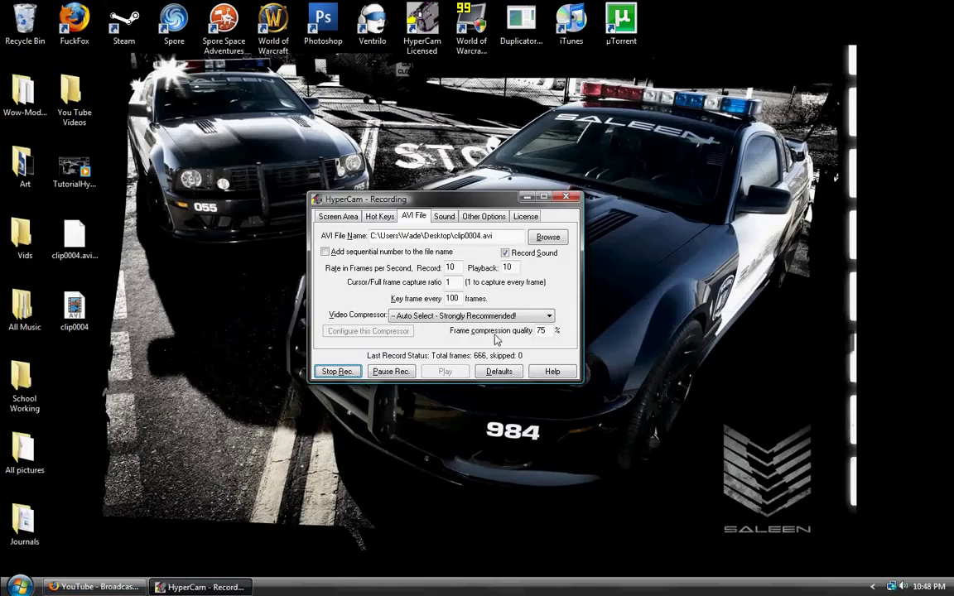
Review HyperCam's screen area settings and its hot key assignments, including the keys for panning the capture area
drag(405, 199, 384, 196)
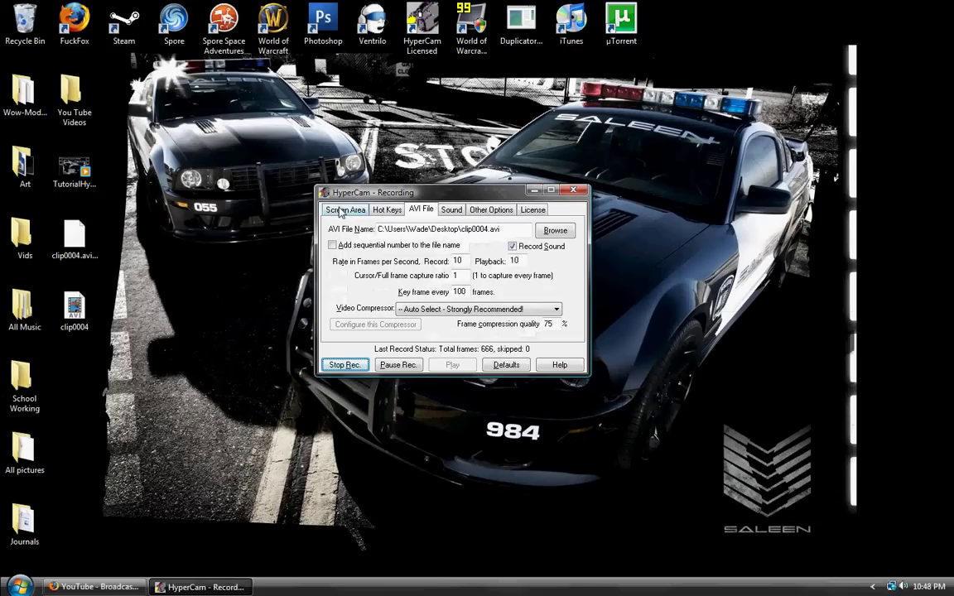
click(343, 210)
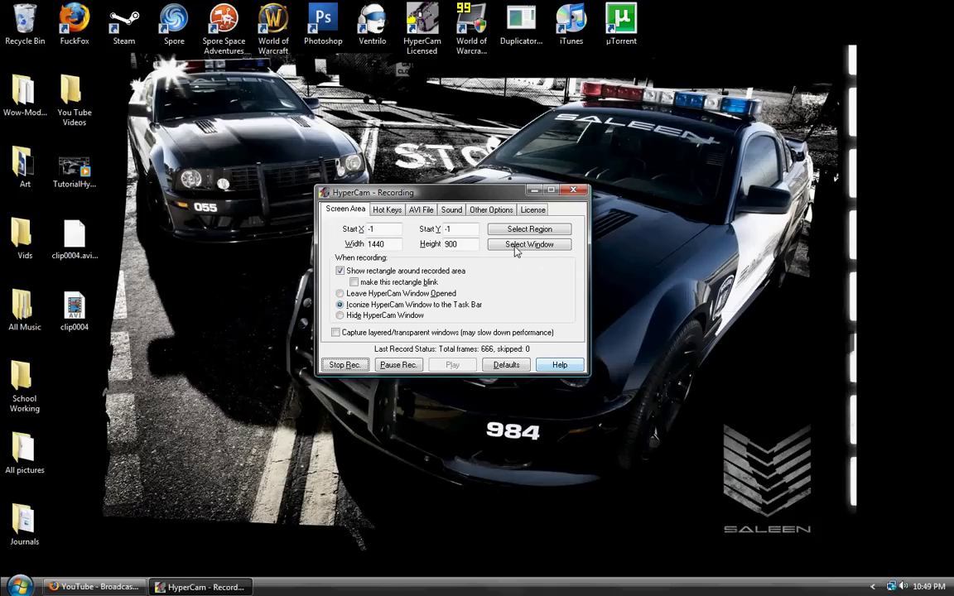
click(386, 210)
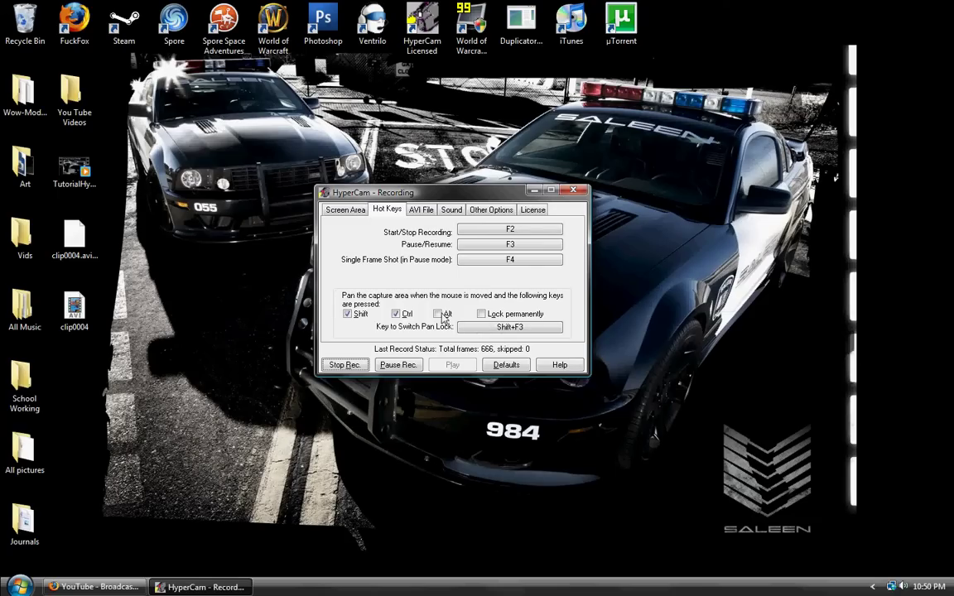
click(358, 316)
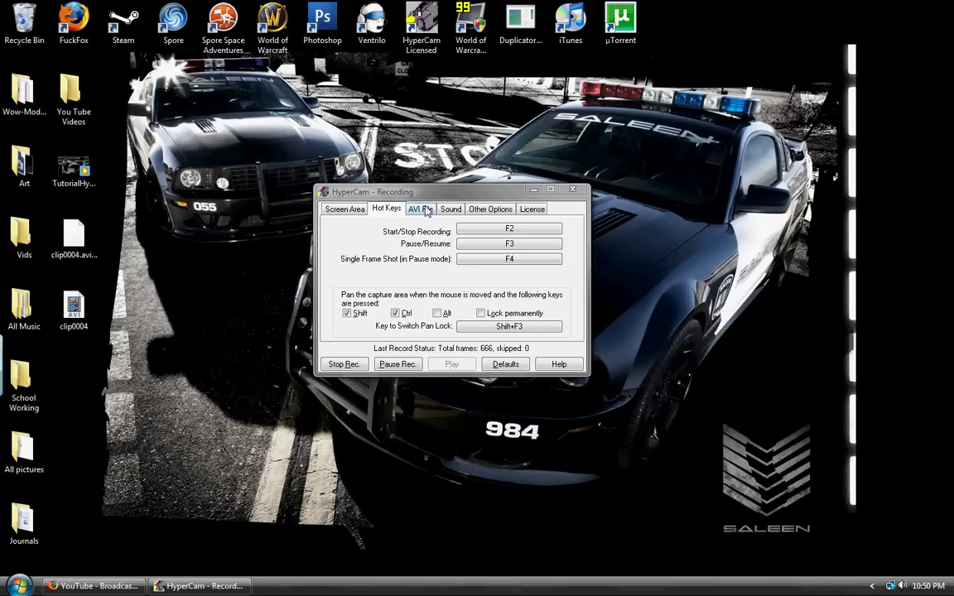
Examine the AVI file name, frame rate and compressor settings, along with the sound sample size and rate
click(421, 209)
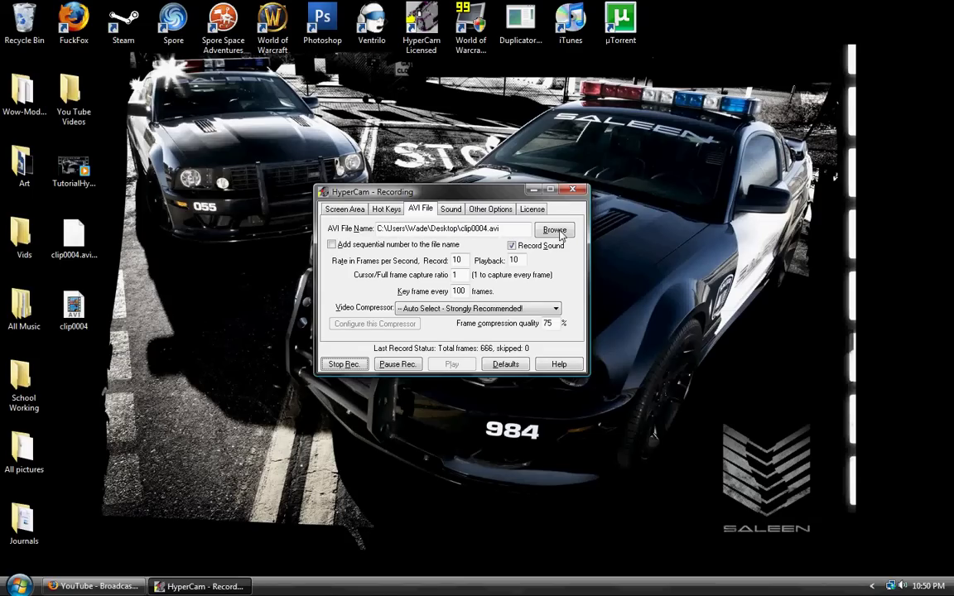
drag(567, 233, 523, 193)
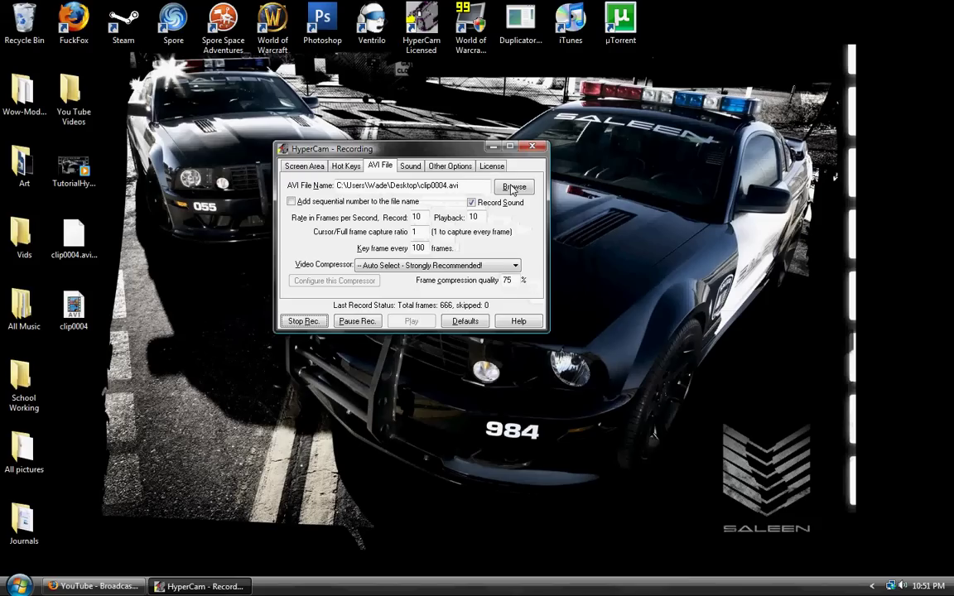
drag(429, 149, 474, 235)
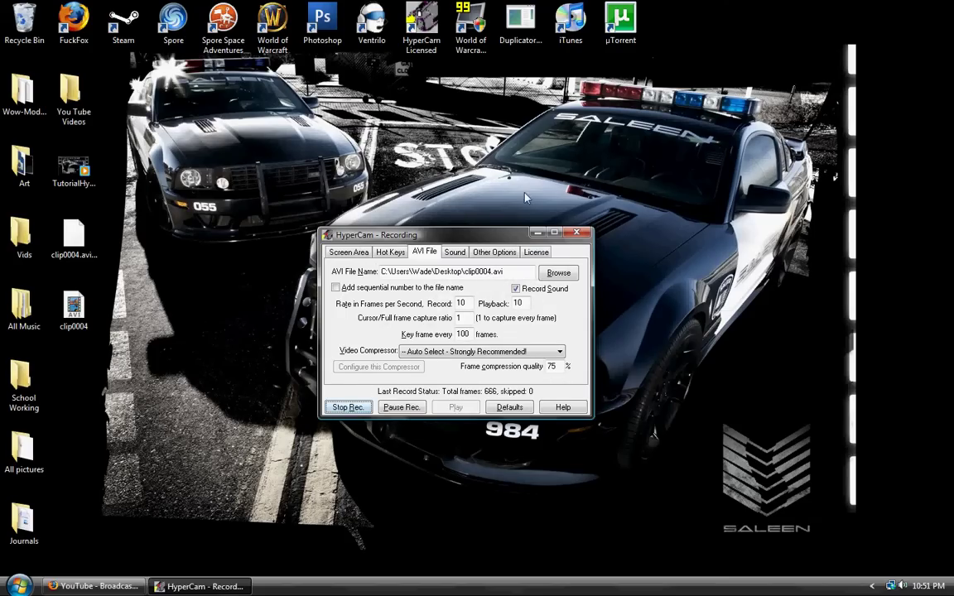
drag(463, 234, 463, 213)
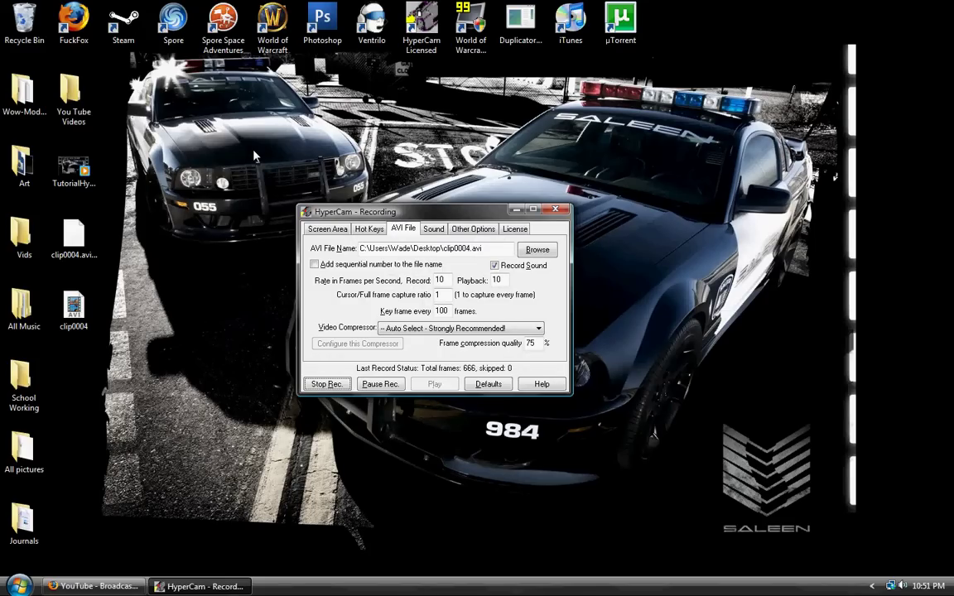
drag(58, 95, 174, 169)
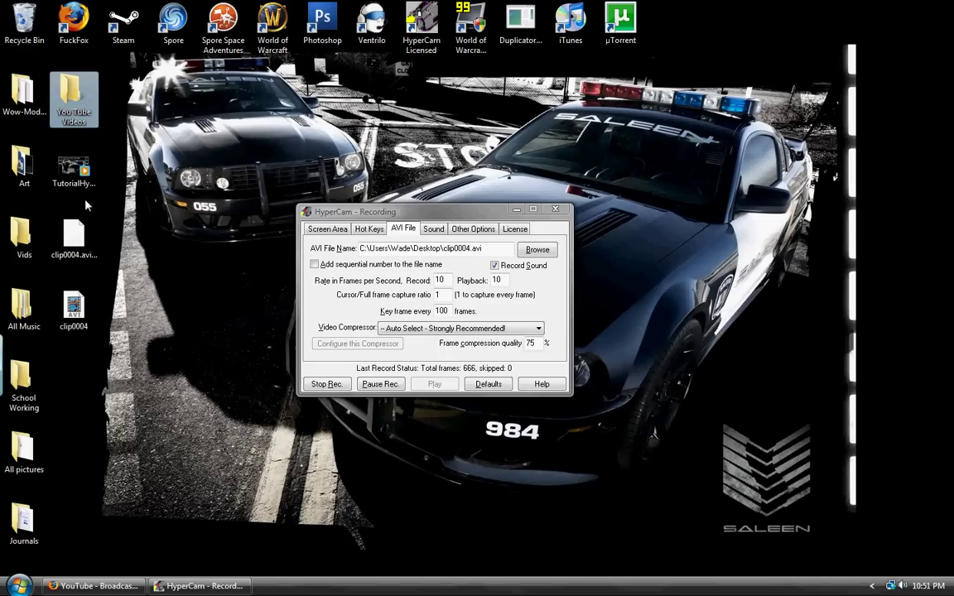
click(509, 251)
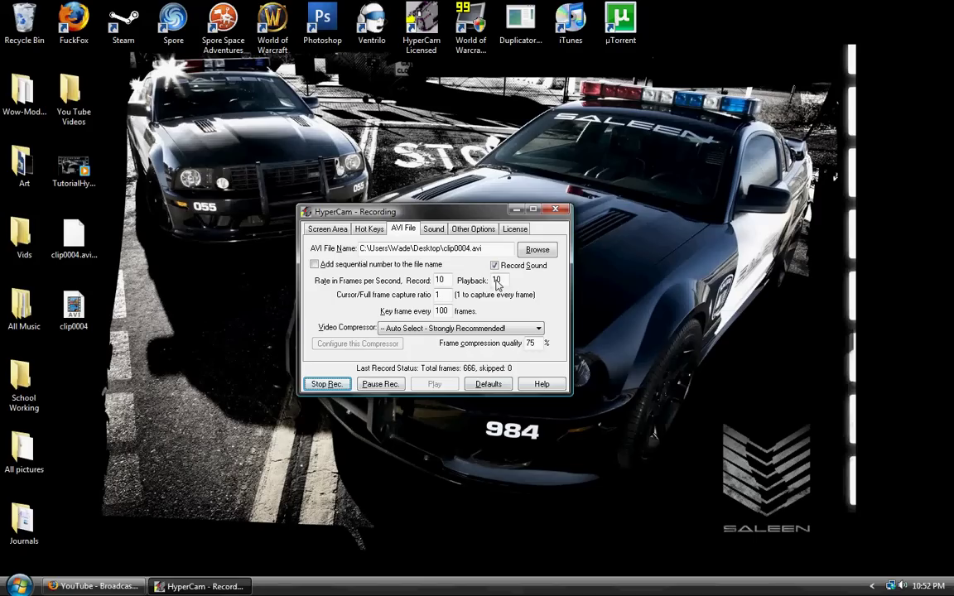
click(434, 232)
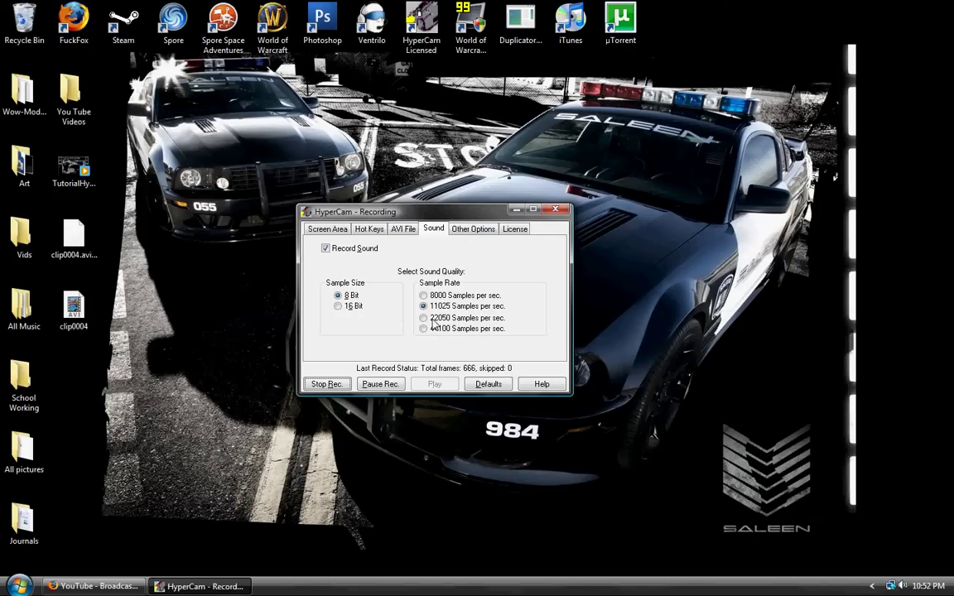
Try the option that adds a starburst on mouse clicks by clicking on the desktop, and turn it off again
click(468, 236)
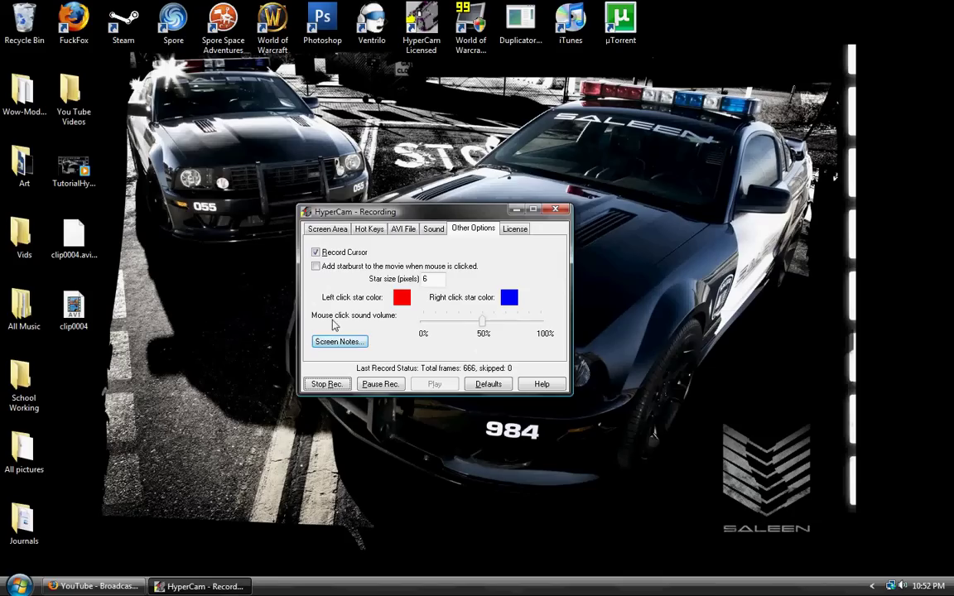
click(315, 266)
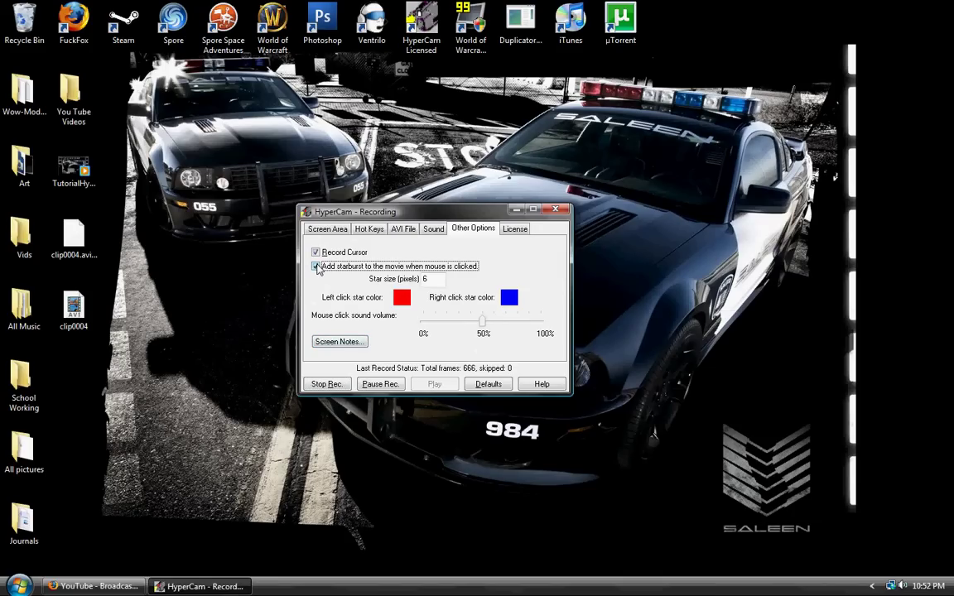
click(241, 271)
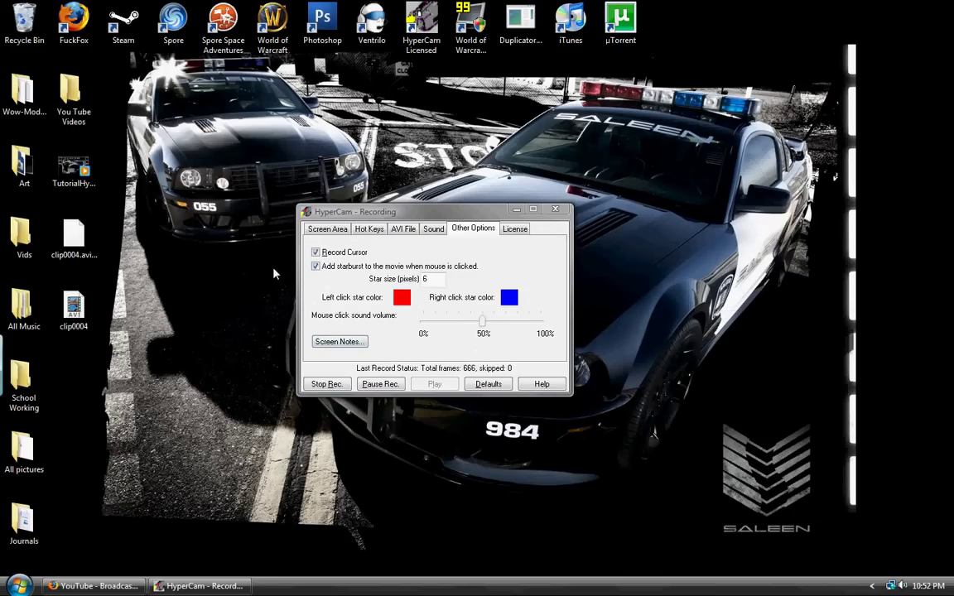
click(316, 266)
Create a screen note reading "hello you tube" and move it onto the desktop beside the HyperCam window
click(339, 342)
mouse_move(338, 380)
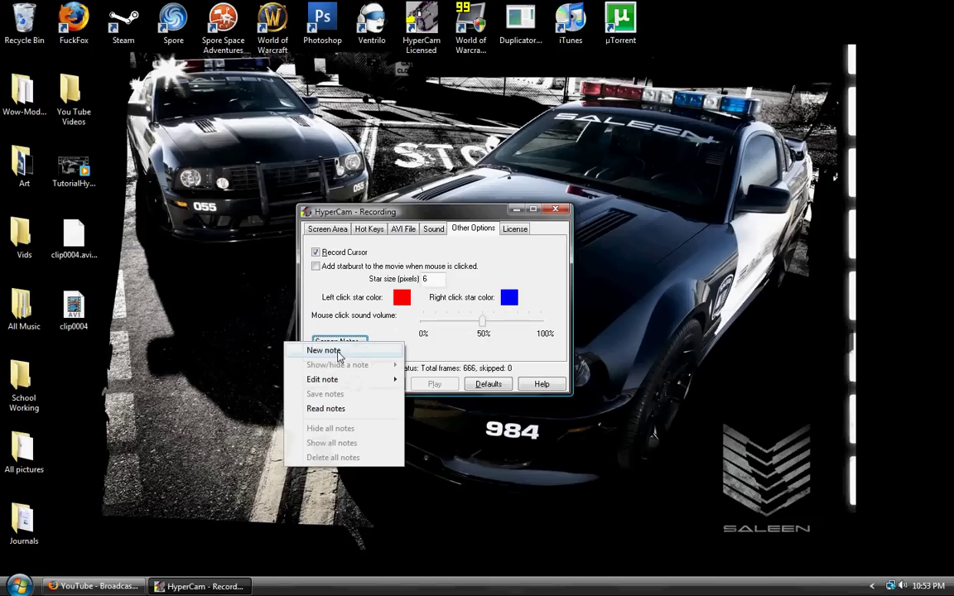
click(335, 352)
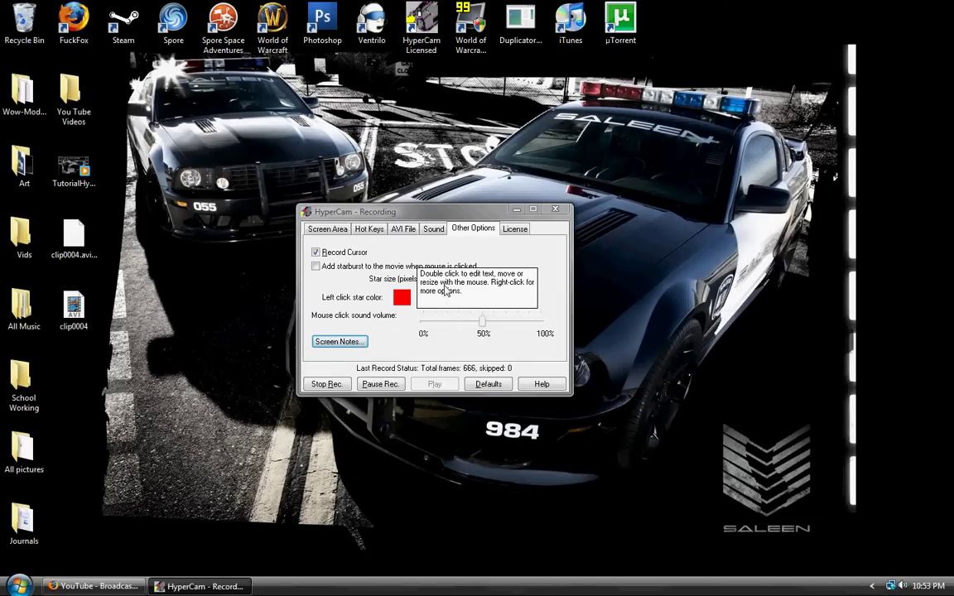
double_click(478, 284)
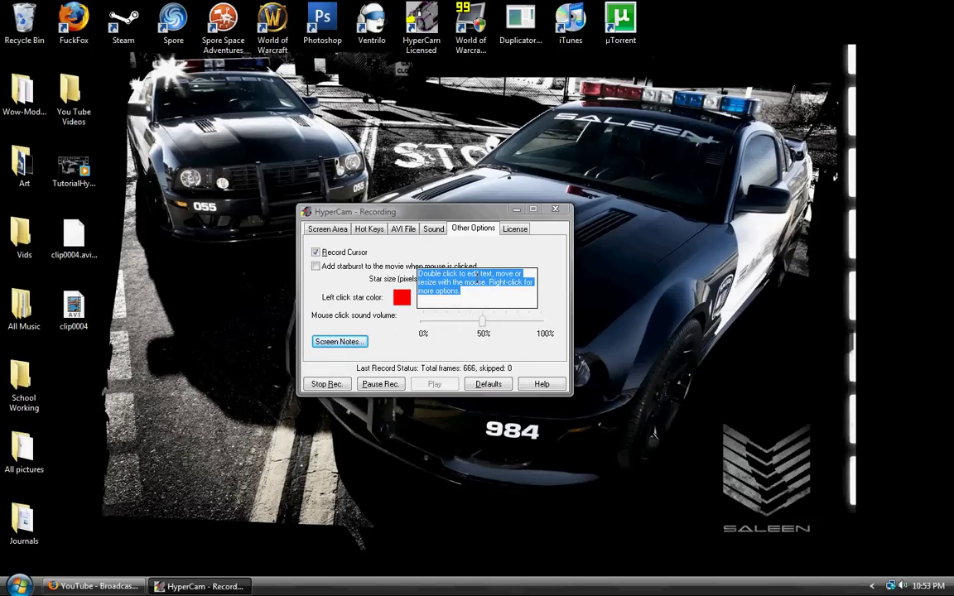
text(H)
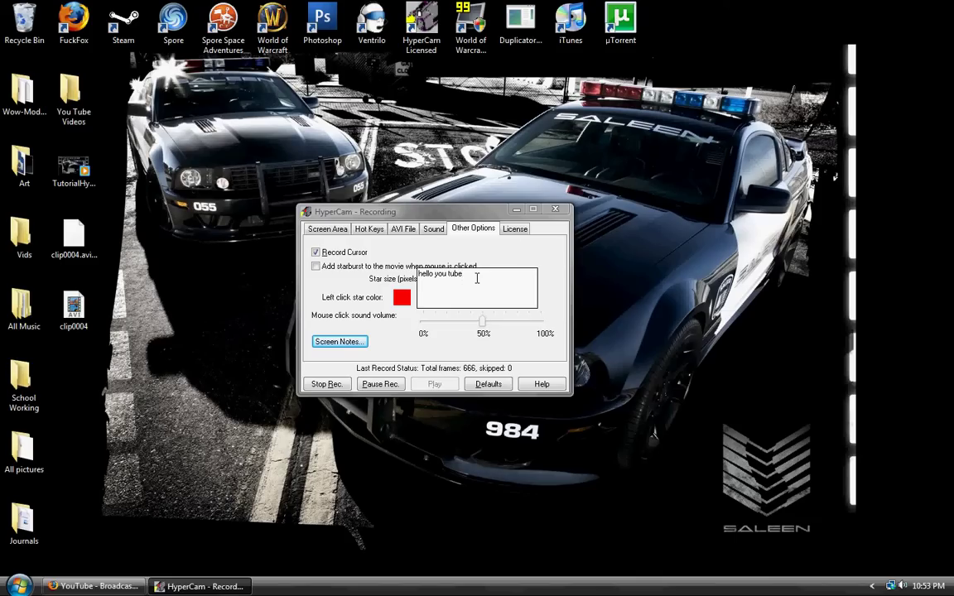
drag(509, 296, 662, 298)
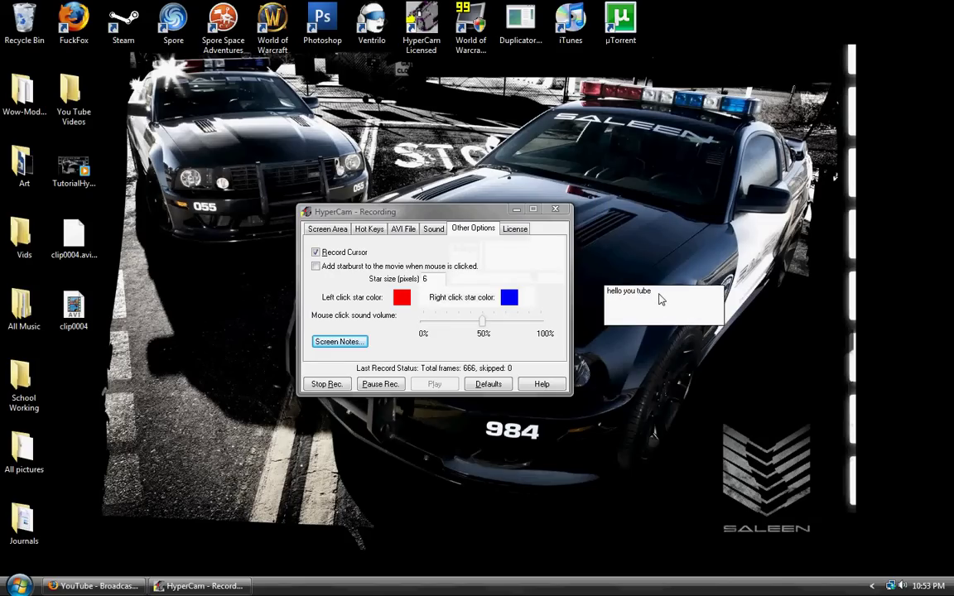
Delete all screen notes
right_click(664, 295)
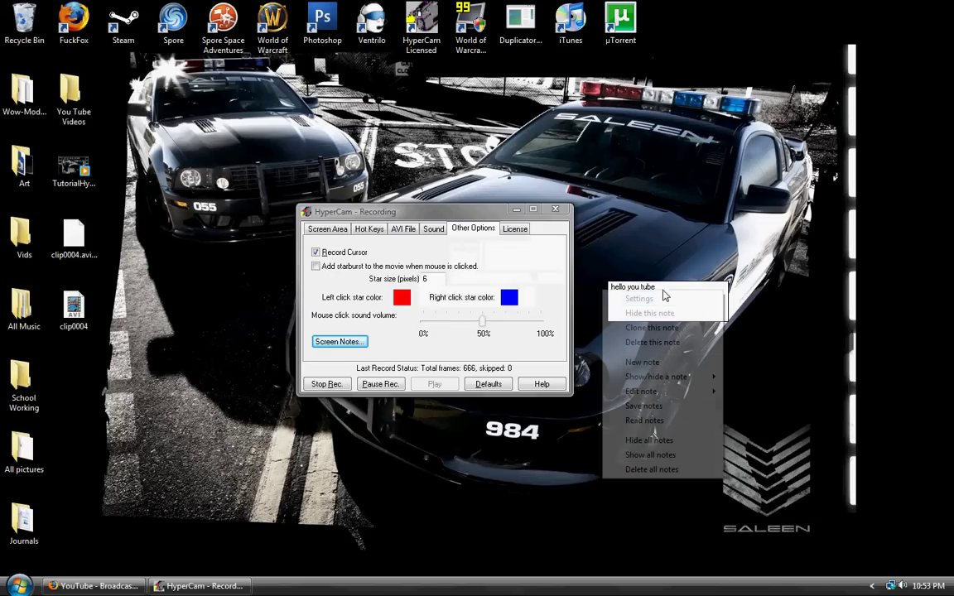
click(673, 477)
click(477, 334)
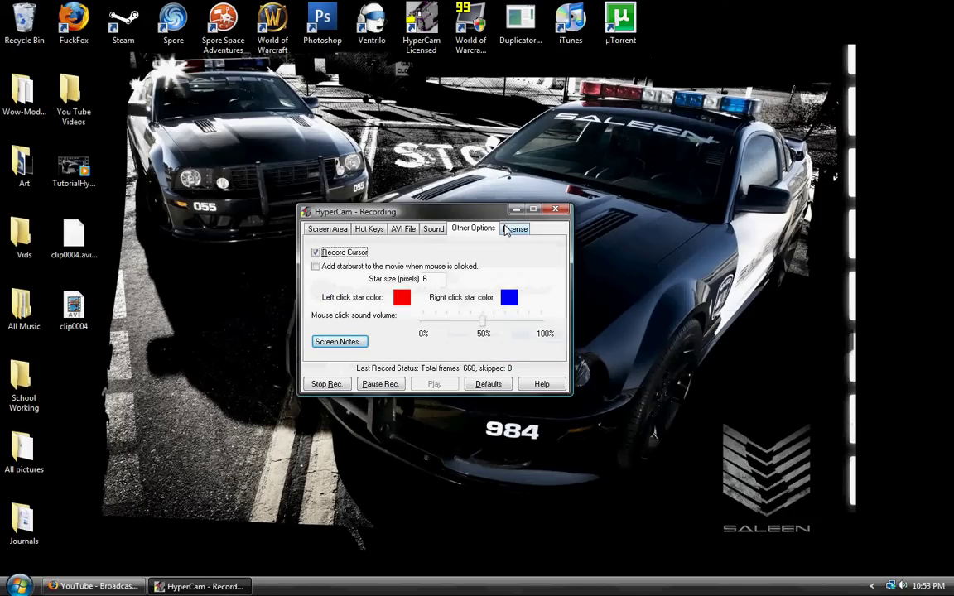
Look through the hot key, sound and other settings once more, ending on the recording area settings
drag(471, 217, 443, 212)
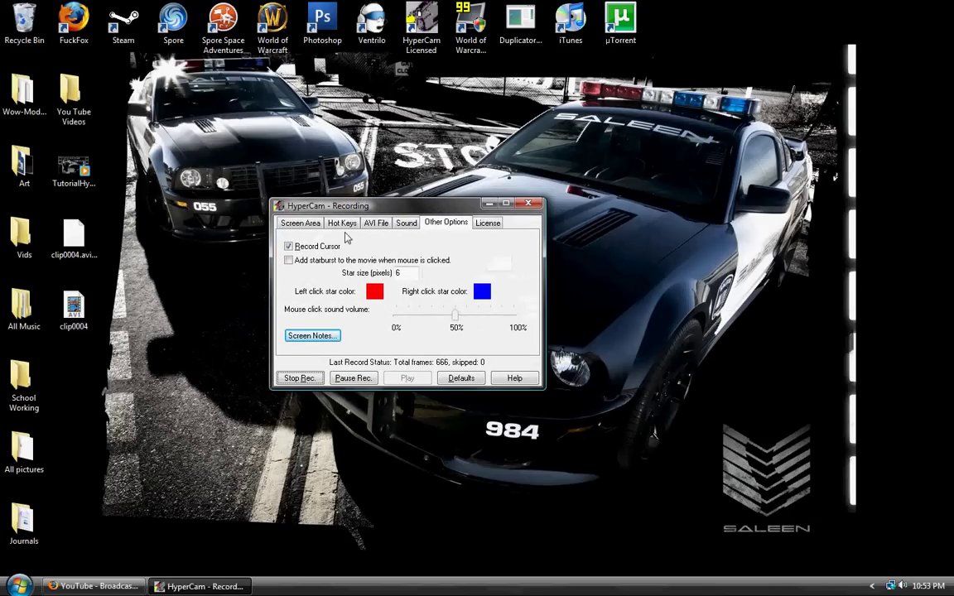
click(289, 227)
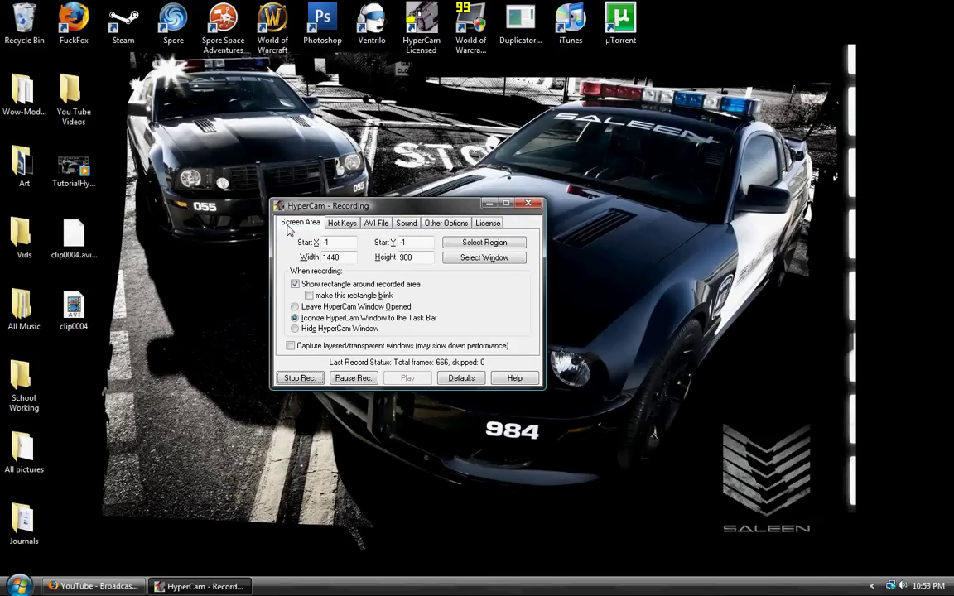
click(342, 223)
click(424, 226)
click(406, 224)
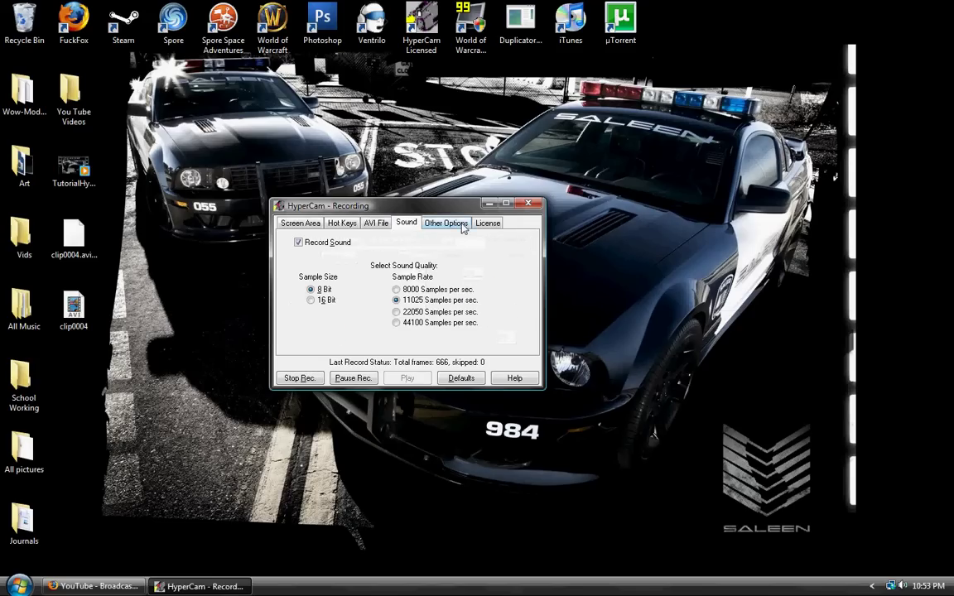
click(312, 228)
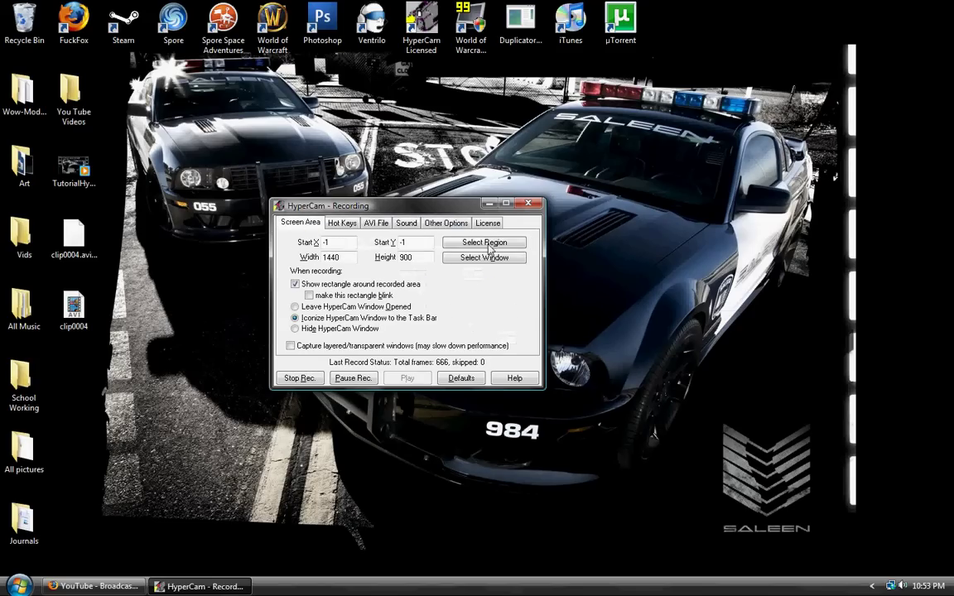
Minimize HyperCam and open the DSCF0776 photo from the Art folder on the desktop
click(496, 186)
mouse_move(113, 586)
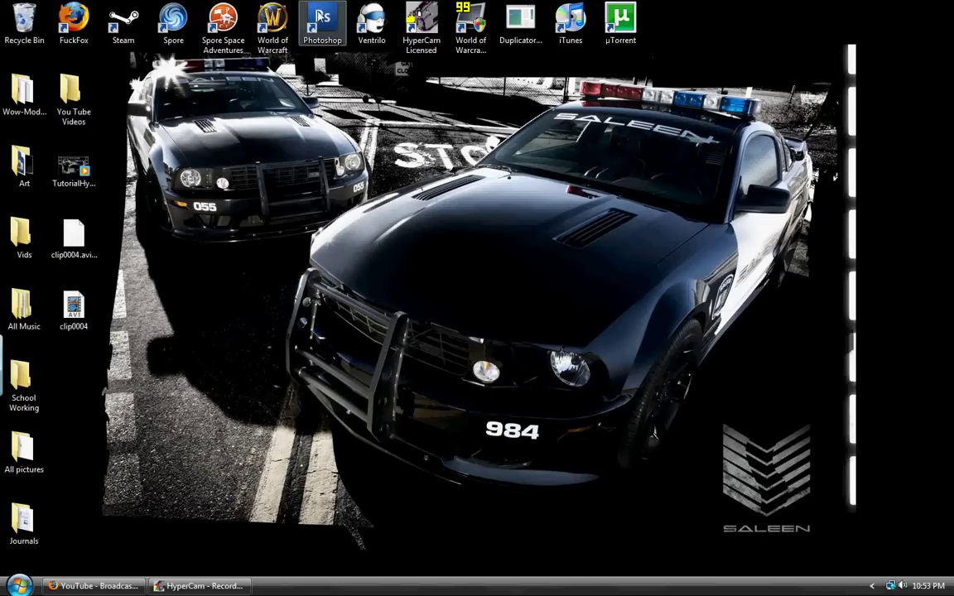
double_click(18, 161)
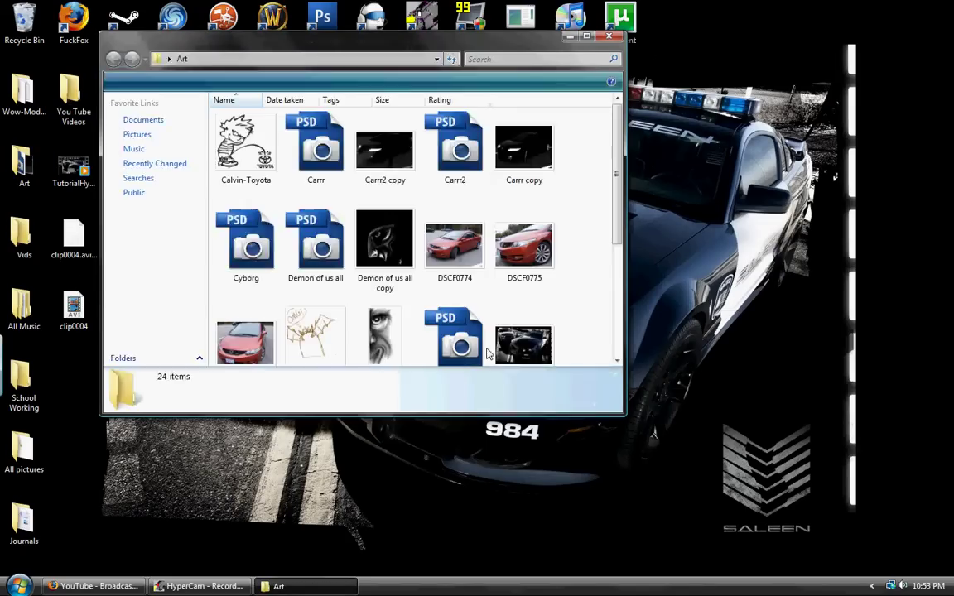
scroll(495, 332, down, 3)
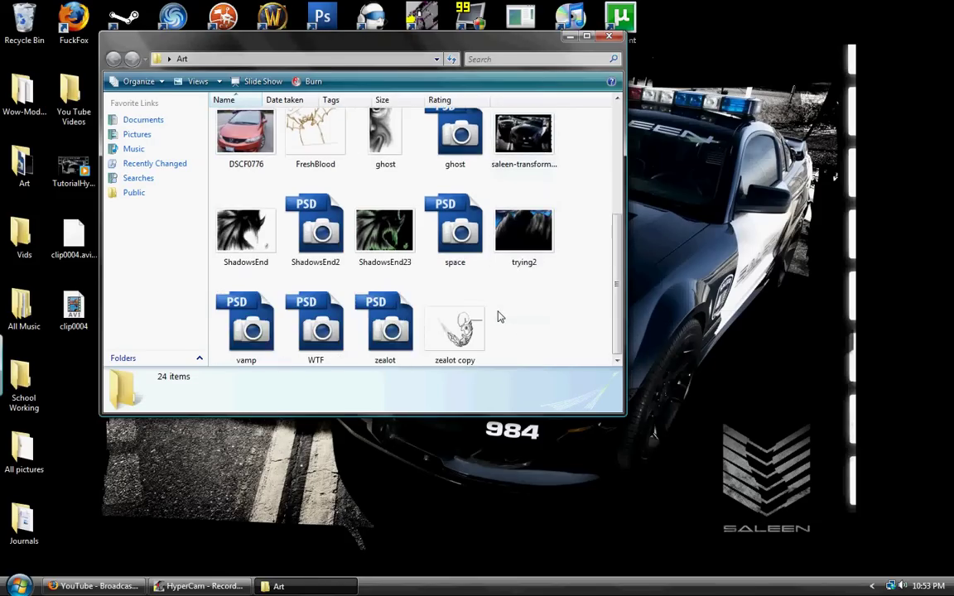
scroll(497, 321, up, 2)
scroll(500, 320, up, 1)
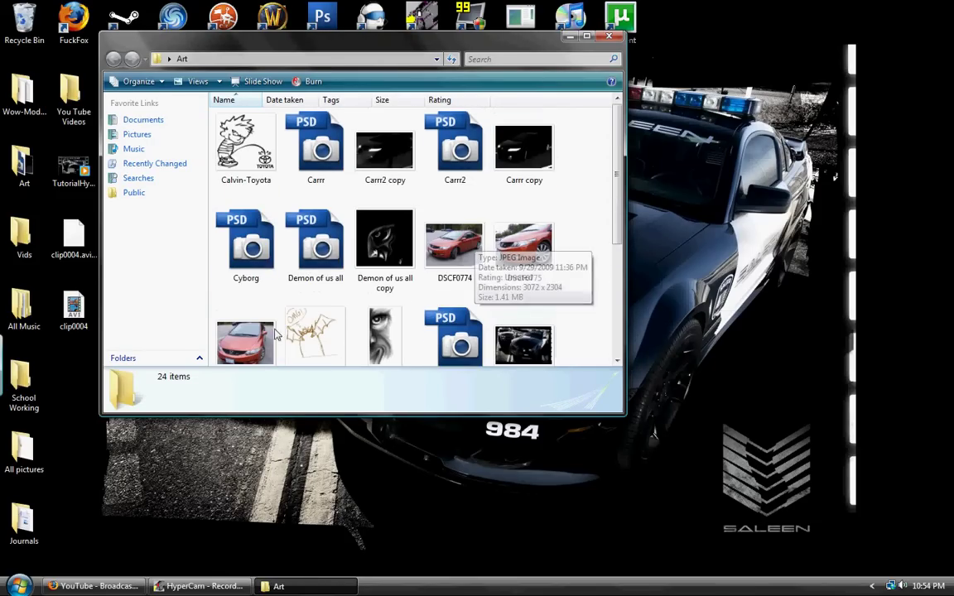
click(253, 348)
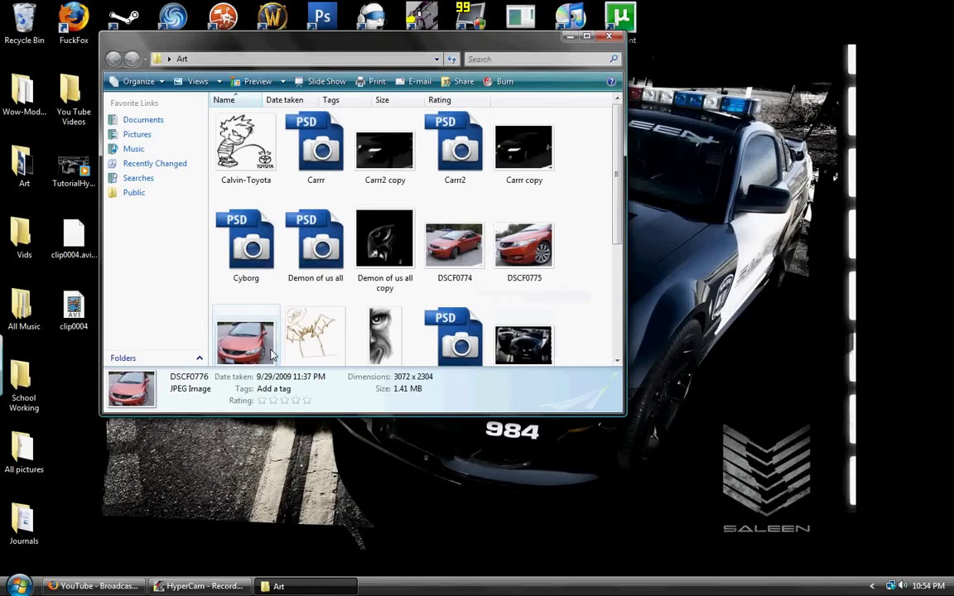
double_click(257, 319)
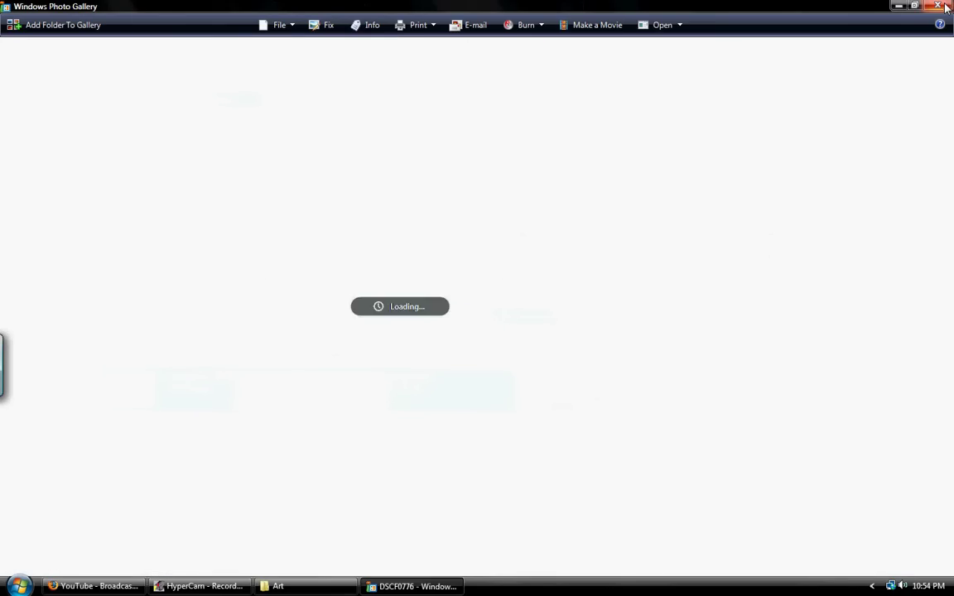
Close the DSCF0776 photo and look through the files in the Art folder
click(945, 6)
scroll(406, 317, down, 3)
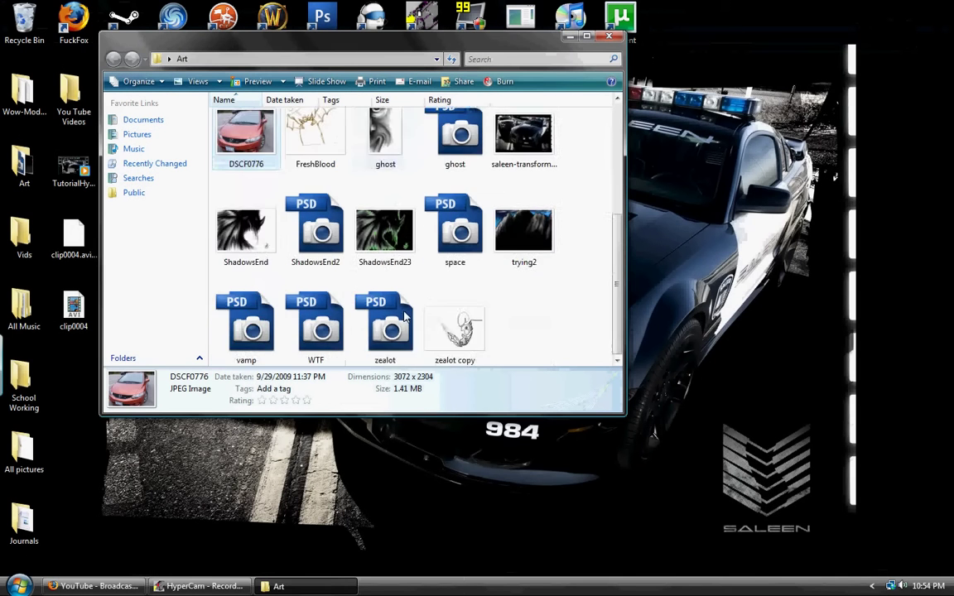
scroll(406, 317, up, 3)
scroll(406, 314, down, 2)
scroll(406, 315, up, 2)
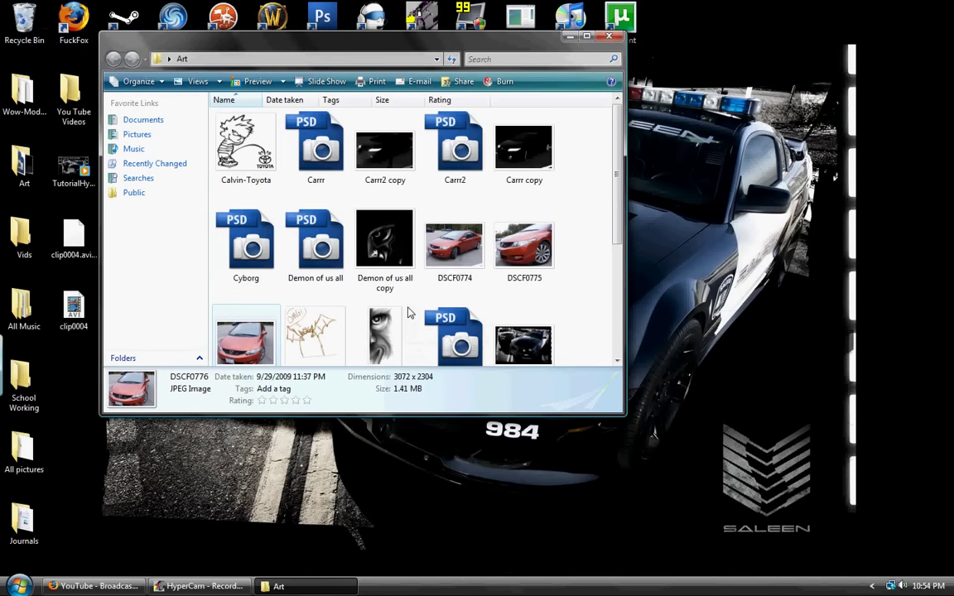
scroll(398, 302, down, 3)
scroll(362, 287, up, 3)
View the "Demon of us all copy" and "Carrr2 copy" images from the Art folder, closing each one after viewing
double_click(394, 238)
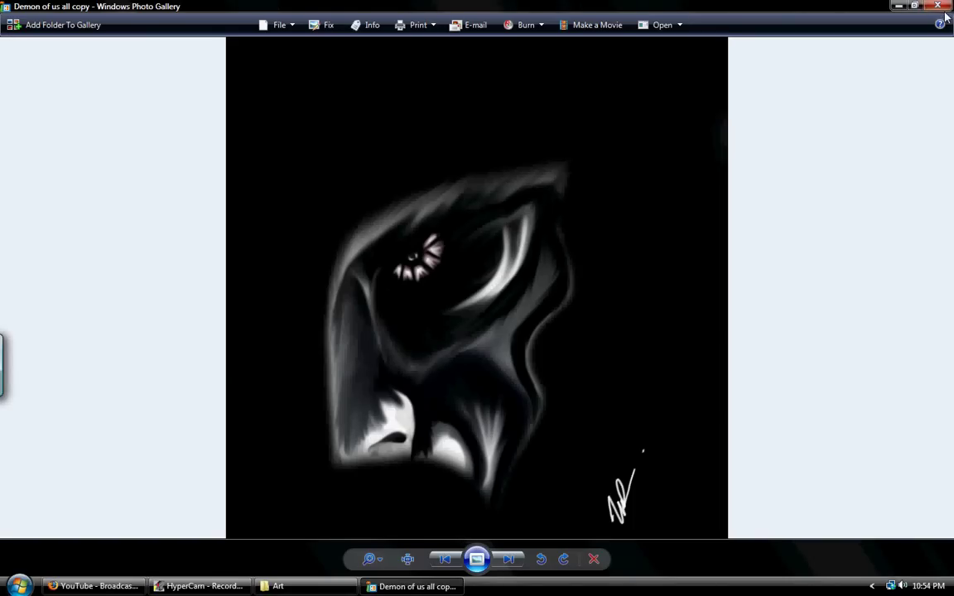
key(alt+F4)
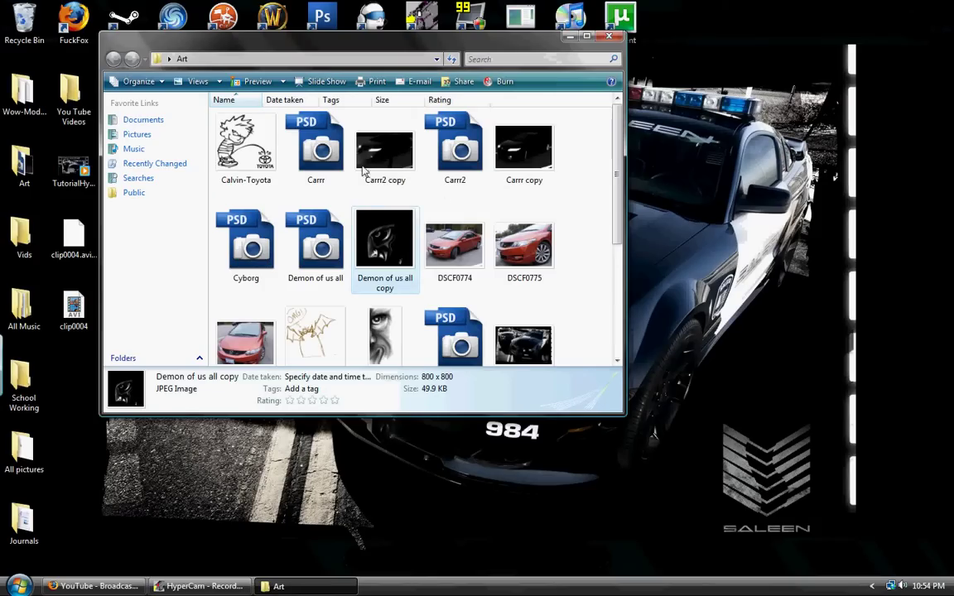
double_click(381, 162)
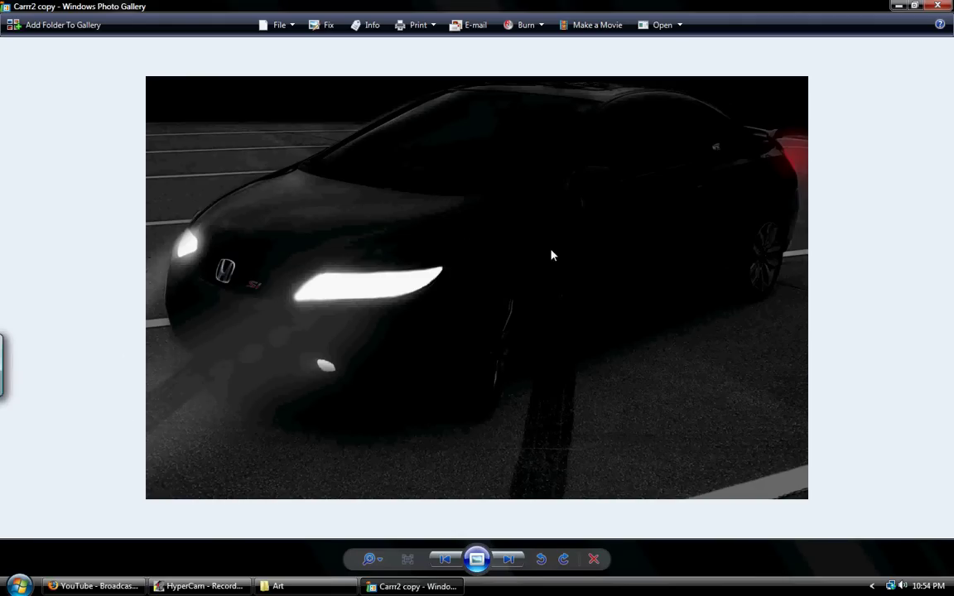
click(938, 6)
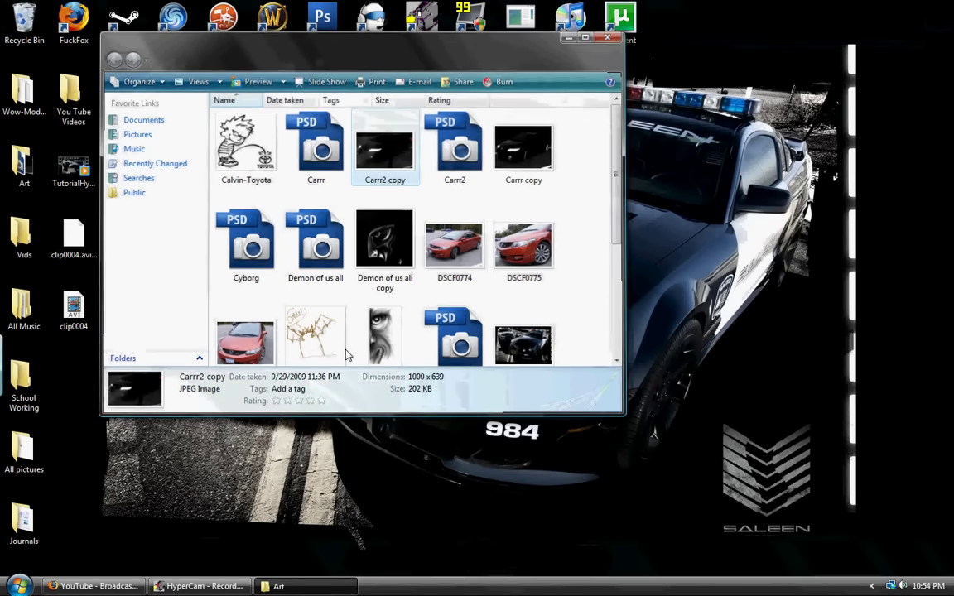
Close the Art folder and switch back to the HyperCam window
key(alt+F4)
click(203, 586)
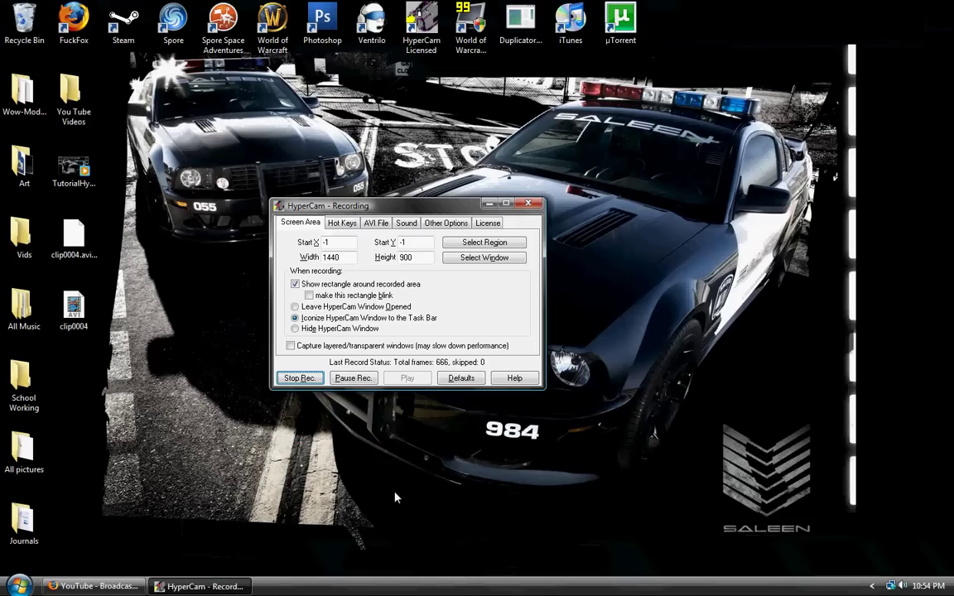